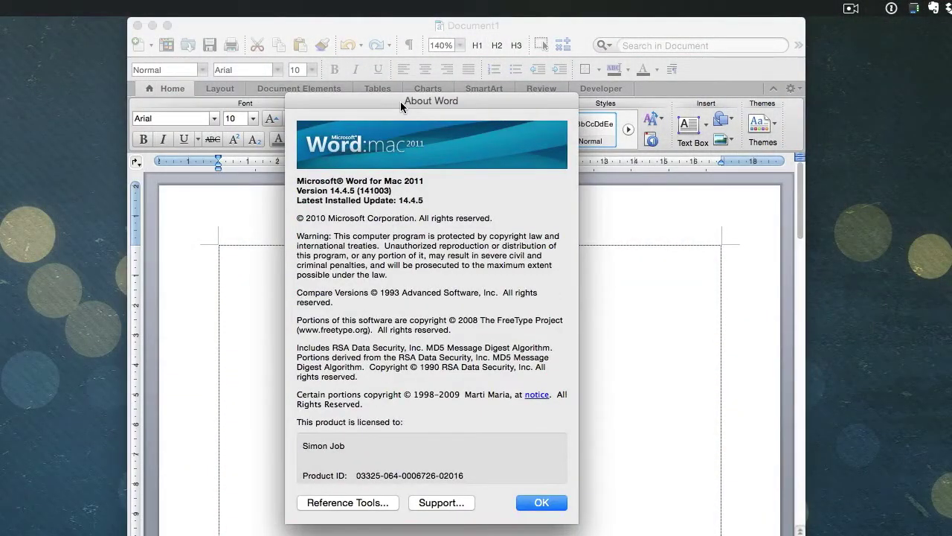
# - Dismiss the About Word window and open the keyboard's Input Sources settings in System Preferences
pyautogui.press('Return')
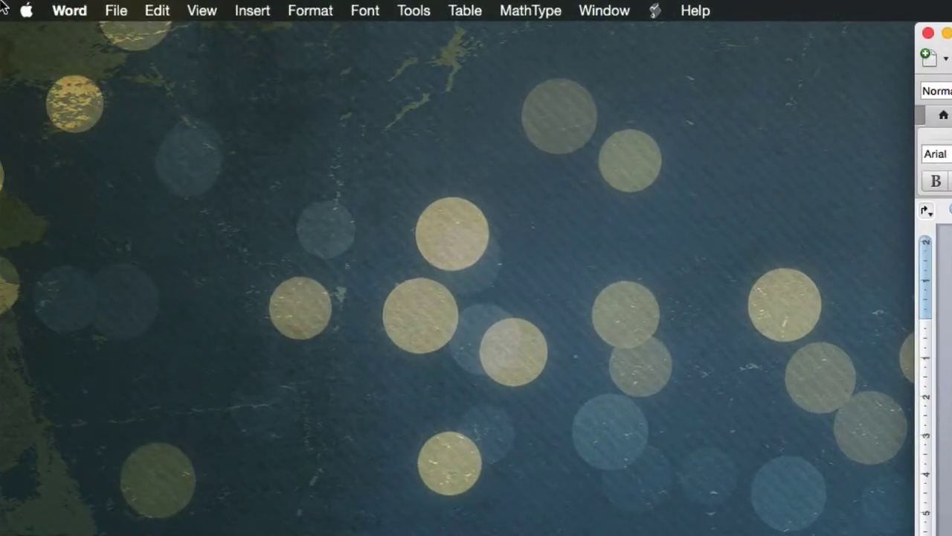
pyautogui.click(26, 10)
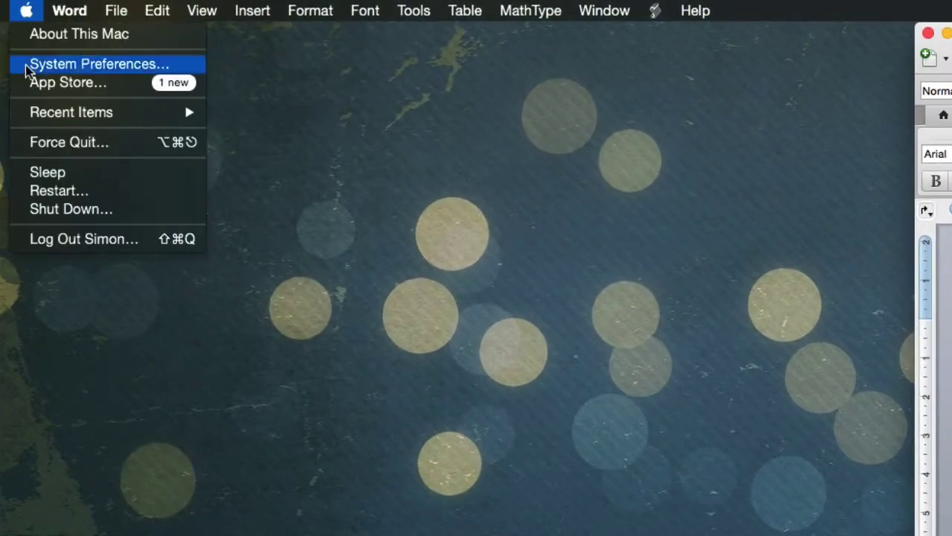
pyautogui.click(30, 64)
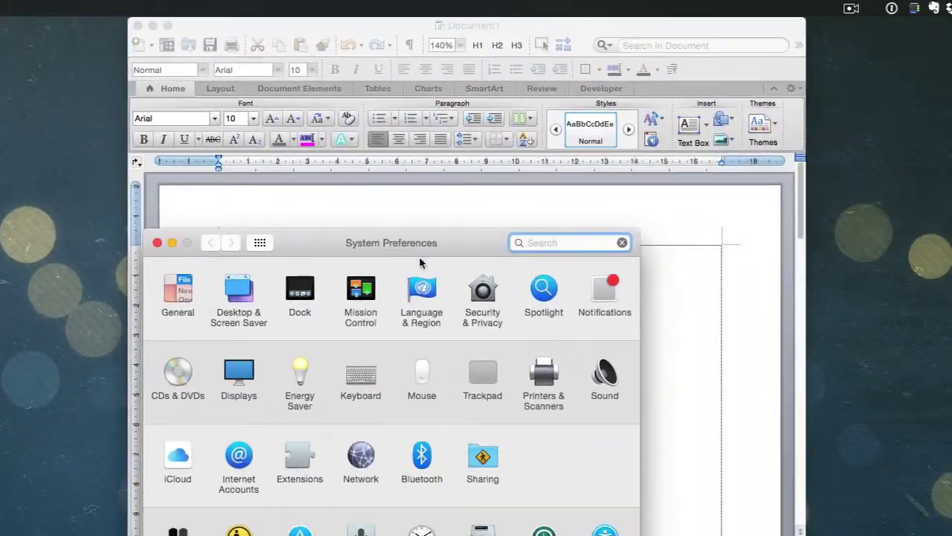
pyautogui.moveTo(417, 252); pyautogui.dragTo(604, 67)
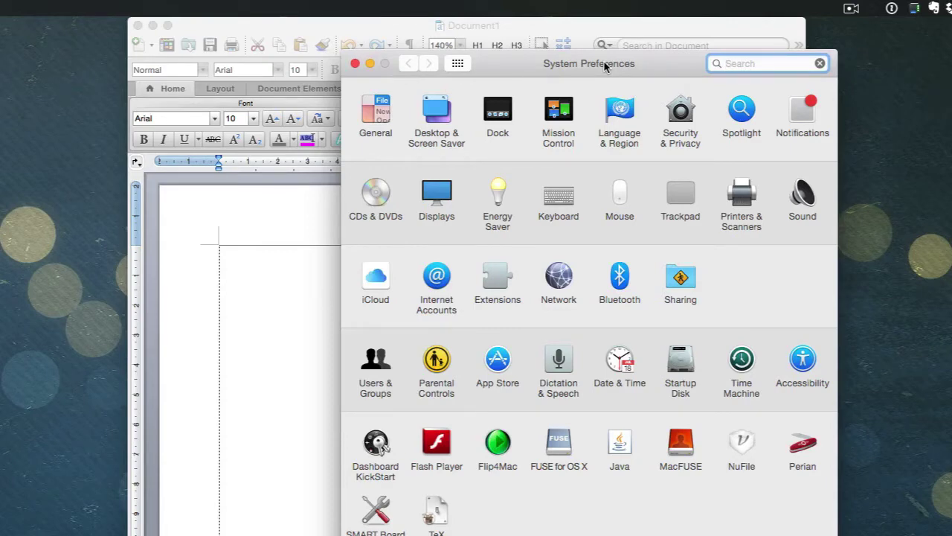
pyautogui.click(565, 204)
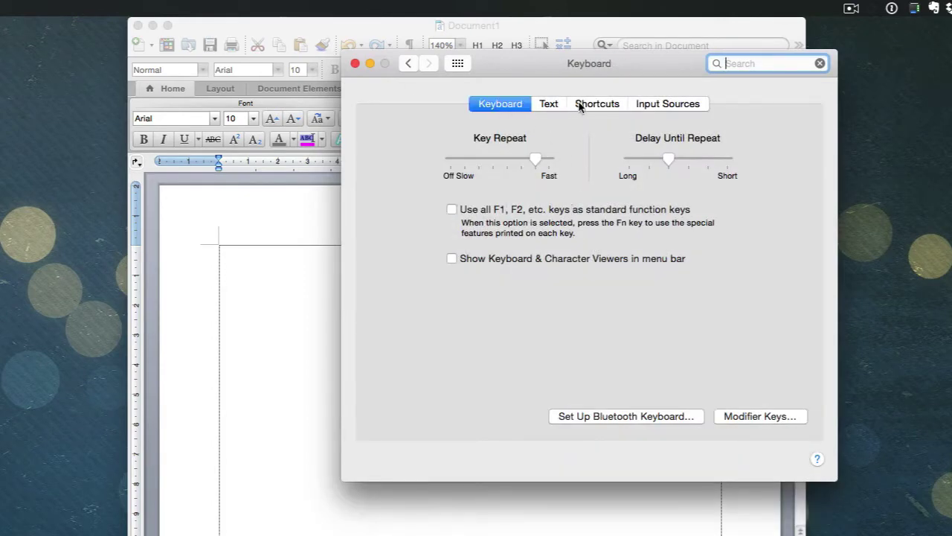
pyautogui.click(662, 106)
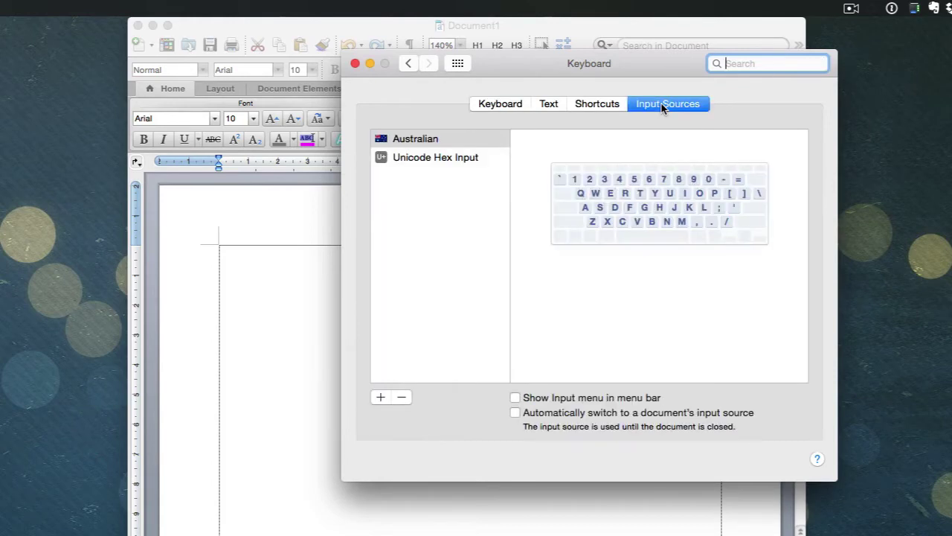
# - Look up Unicode Hex Input in the Others category of the input sources that can be added
pyautogui.click(436, 159)
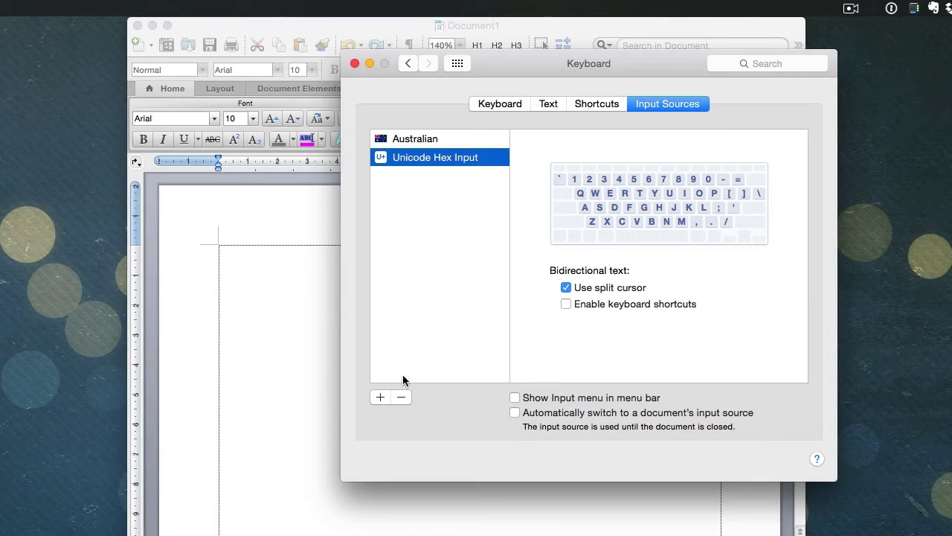
pyautogui.click(380, 397)
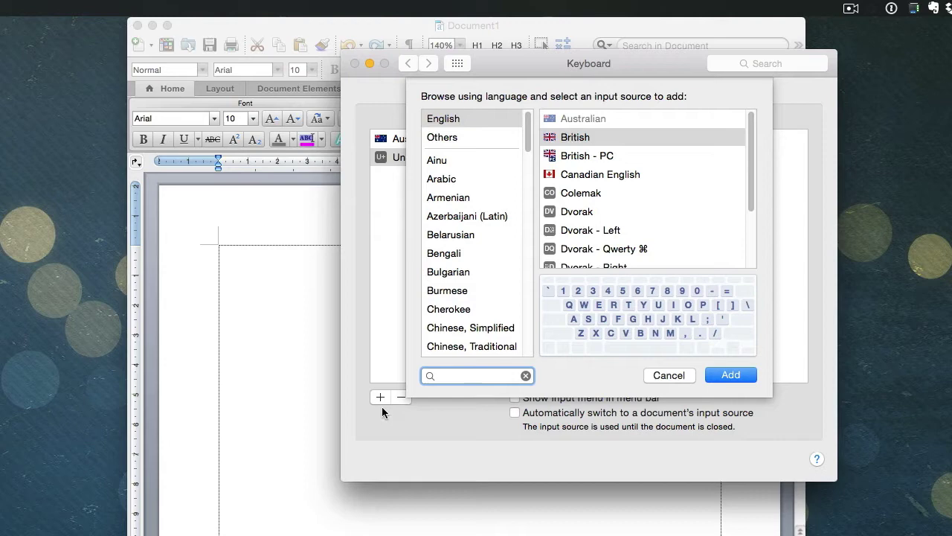
pyautogui.click(458, 139)
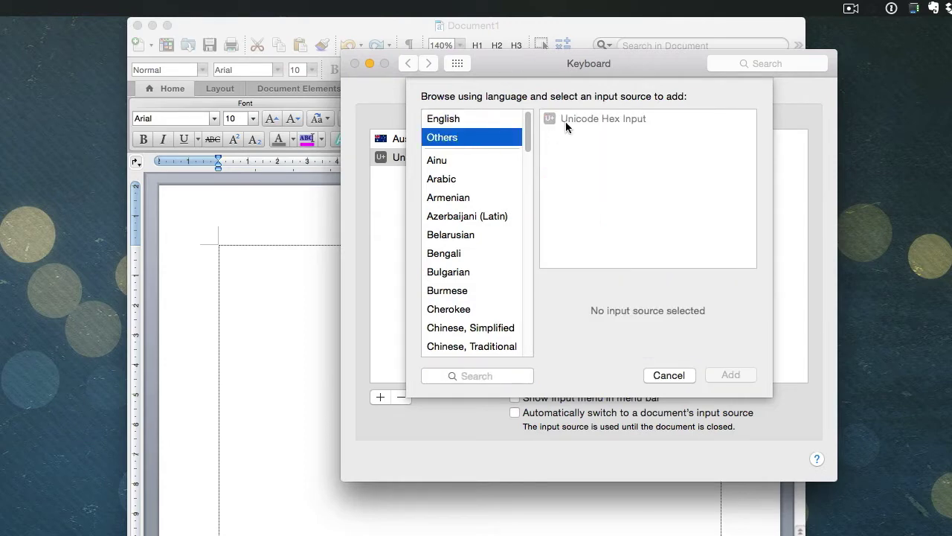
pyautogui.click(670, 375)
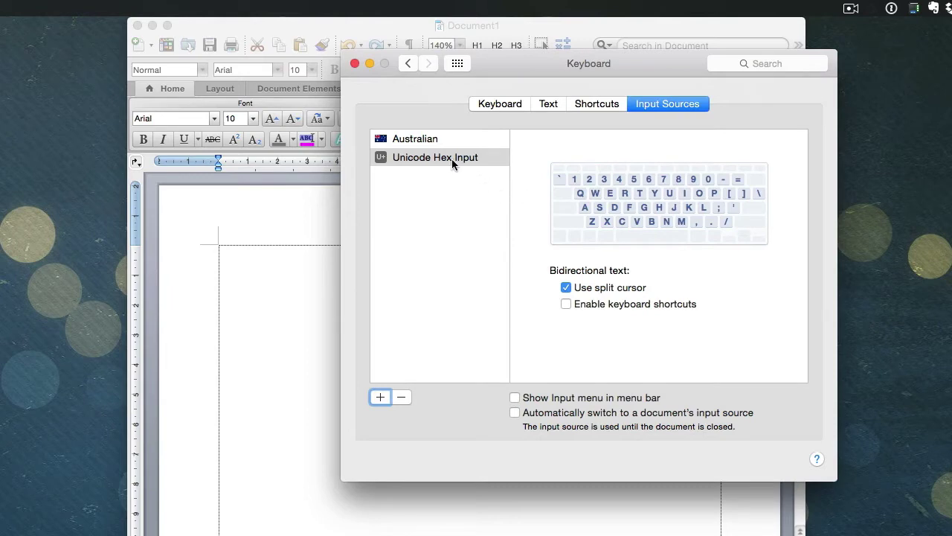
# - Select the Unicode Hex Input source, enable showing the Input menu in the menu bar, and close the Keyboard preferences
pyautogui.click(420, 141)
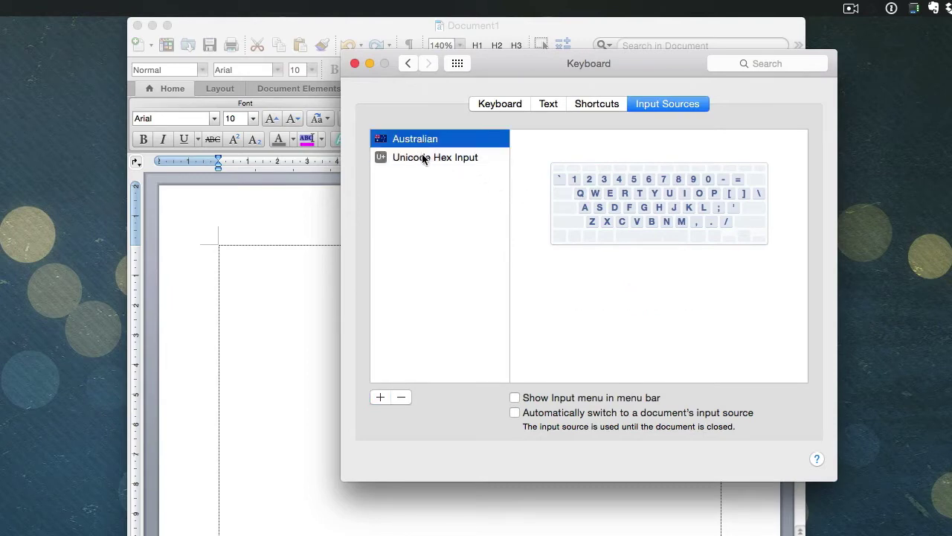
pyautogui.click(423, 157)
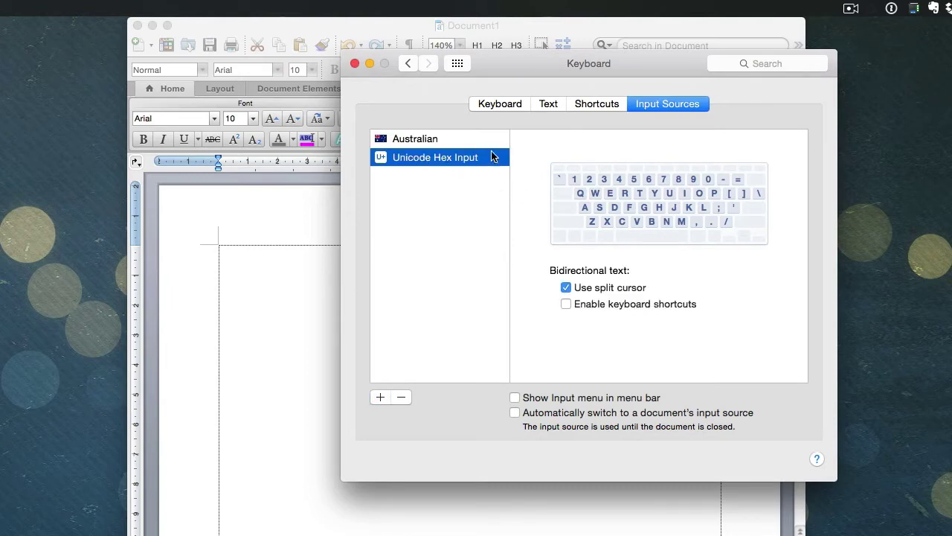
pyautogui.click(514, 398)
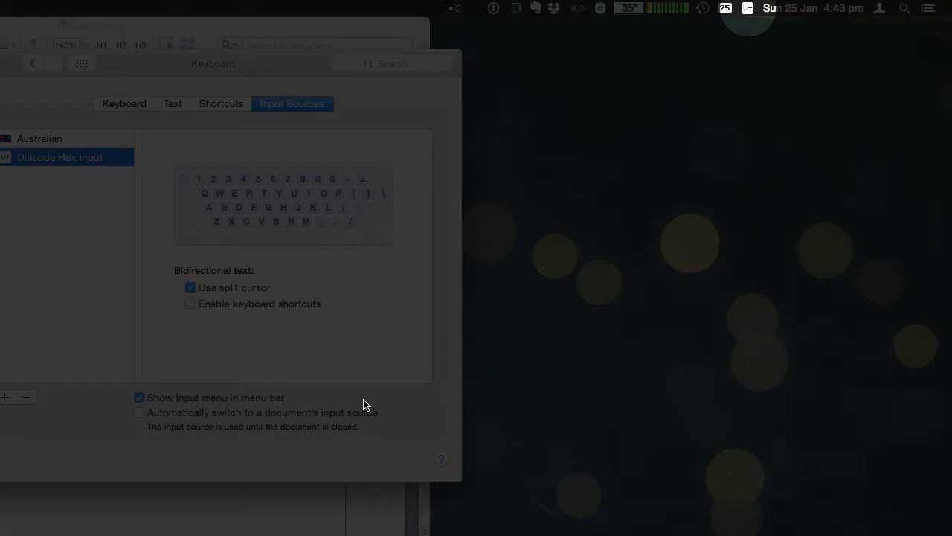
pyautogui.click(748, 10)
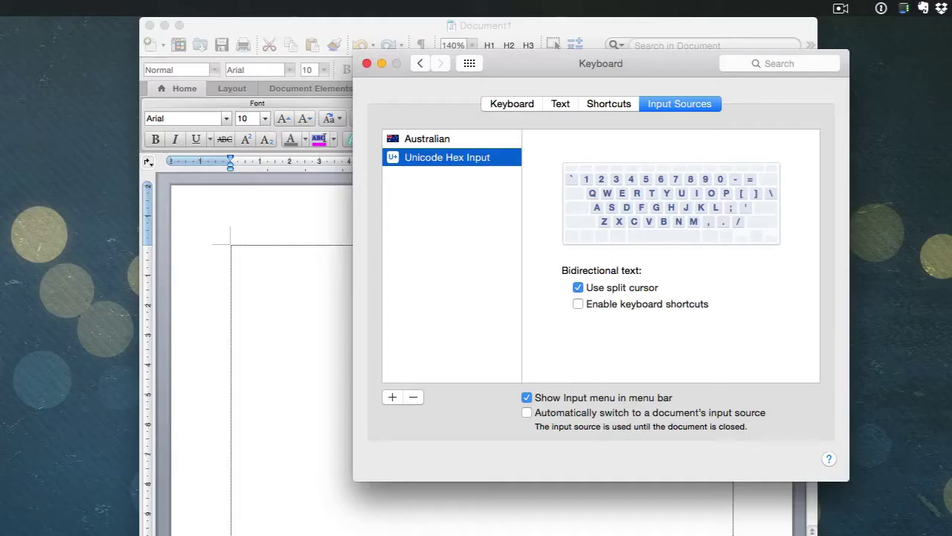
pyautogui.click(367, 64)
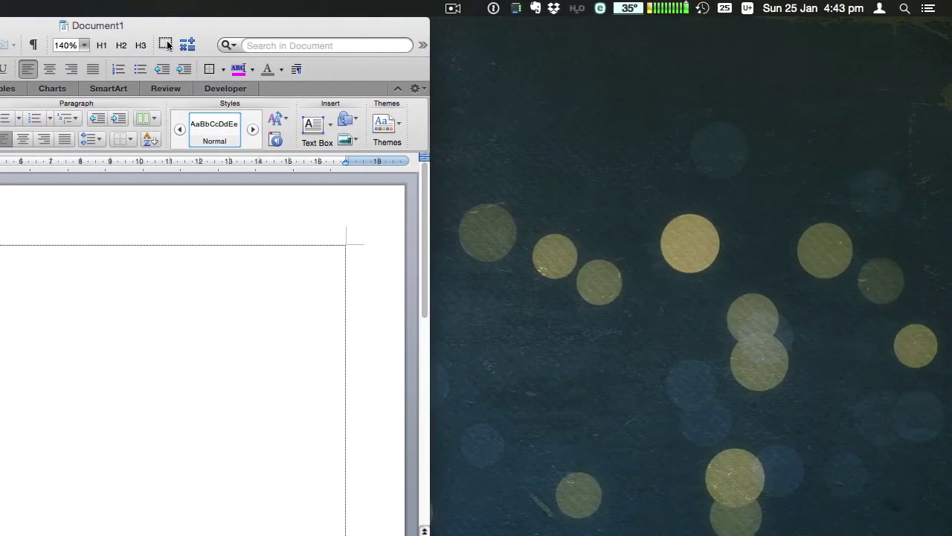
# - Show the Character Viewer and place its window beside the blank document
pyautogui.click(747, 9)
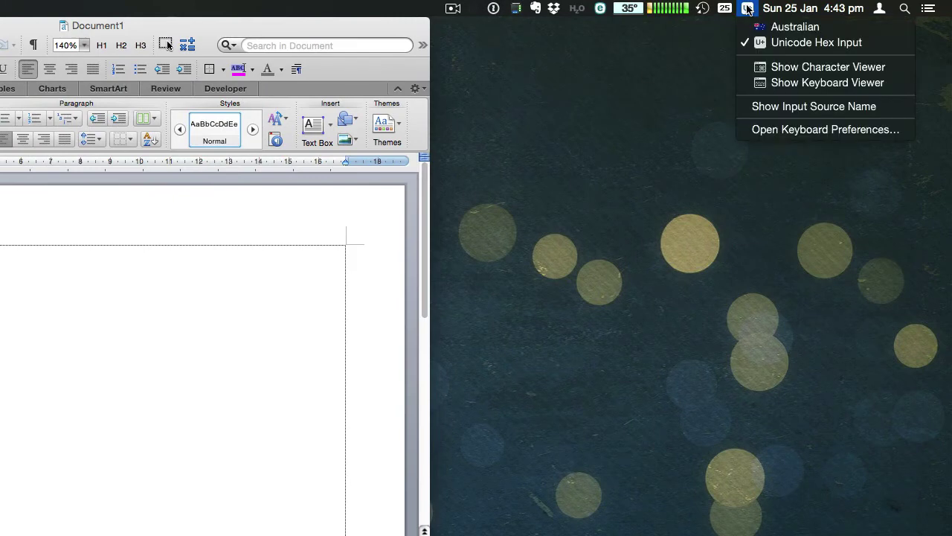
pyautogui.click(766, 68)
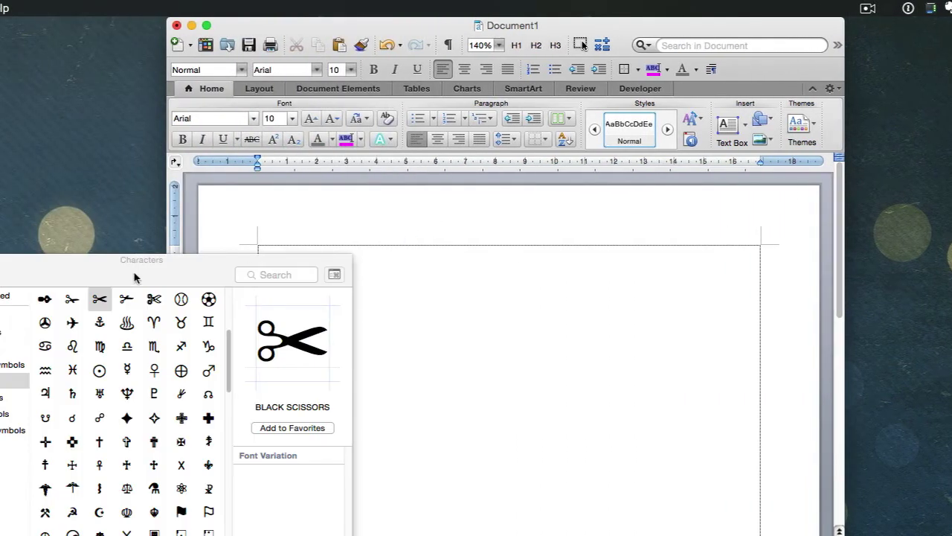
pyautogui.moveTo(134, 278); pyautogui.dragTo(719, 198)
# - Browse the character categories Arrows, Parentheses, Punctuation, Currency Symbols, Pictographs and Bullets/Stars
pyautogui.click(565, 236)
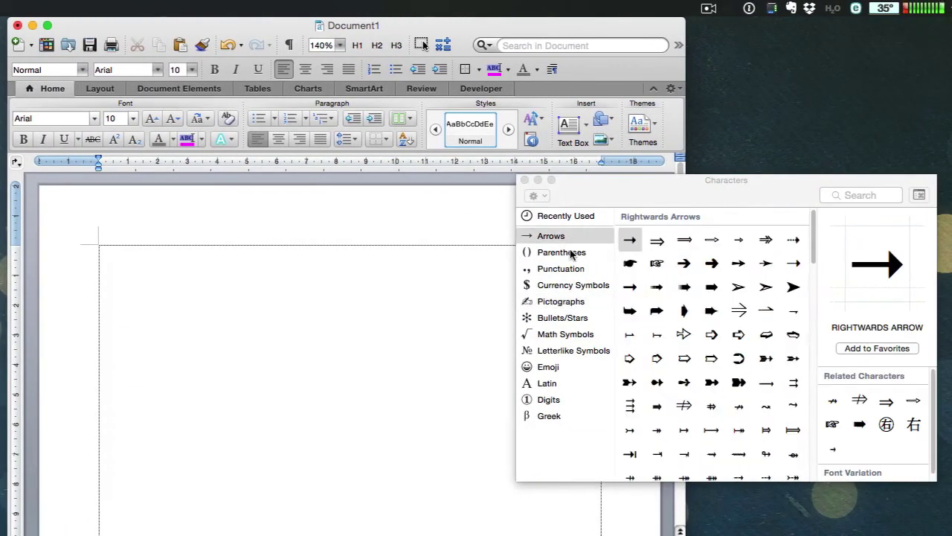
pyautogui.click(566, 252)
pyautogui.click(562, 268)
pyautogui.click(573, 285)
pyautogui.click(565, 301)
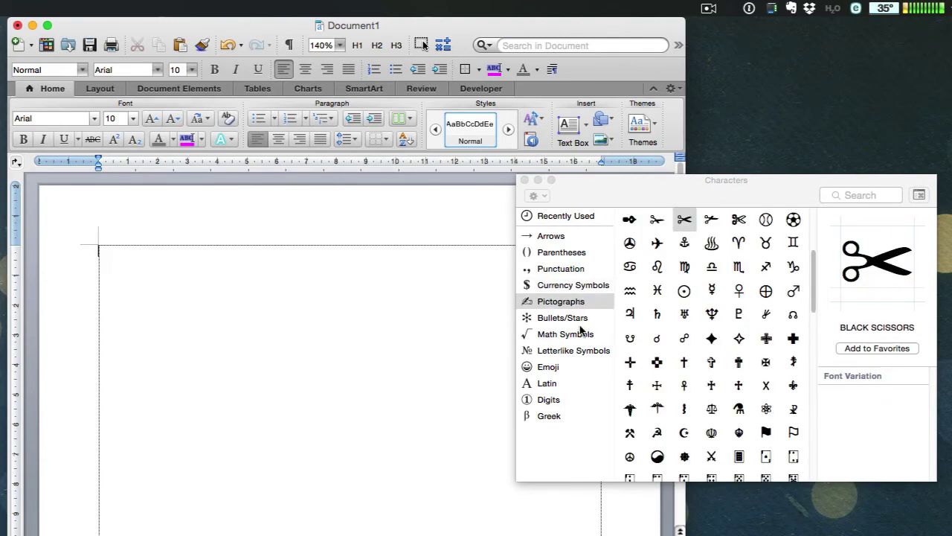
pyautogui.click(580, 318)
# - Insert the multiplication sign from the Math Symbols category into the document
pyautogui.click(584, 334)
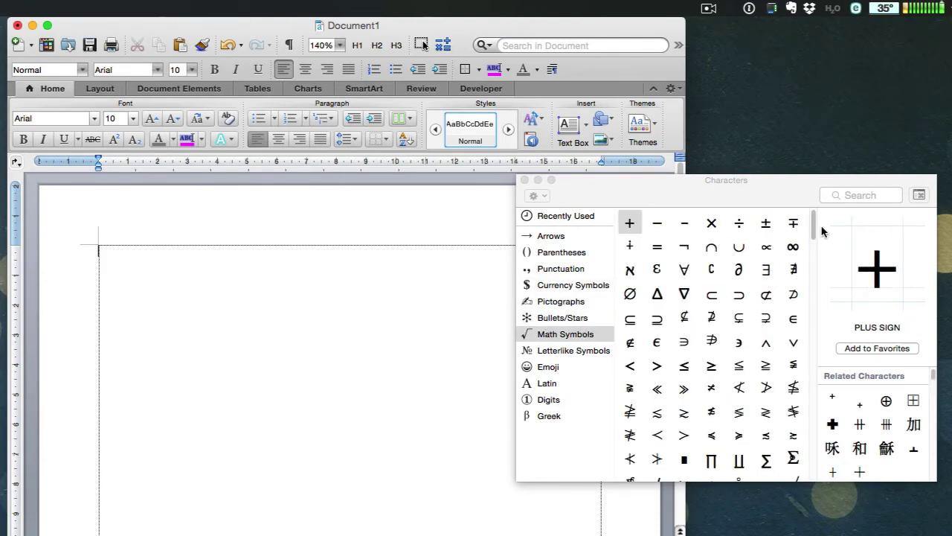
pyautogui.moveTo(815, 224)
pyautogui.mouseDown()
pyautogui.moveTo(811, 464)
pyautogui.moveTo(819, 213)
pyautogui.mouseUp()
pyautogui.moveTo(711, 224); pyautogui.dragTo(163, 305)
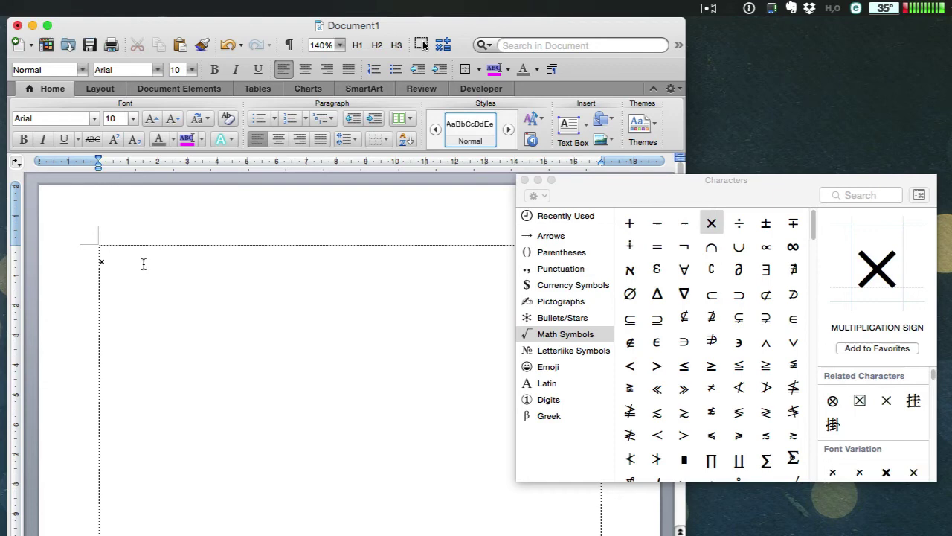
# - Enlarge the inserted multiplication sign to a font size of 26
pyautogui.doubleClick(100, 262)
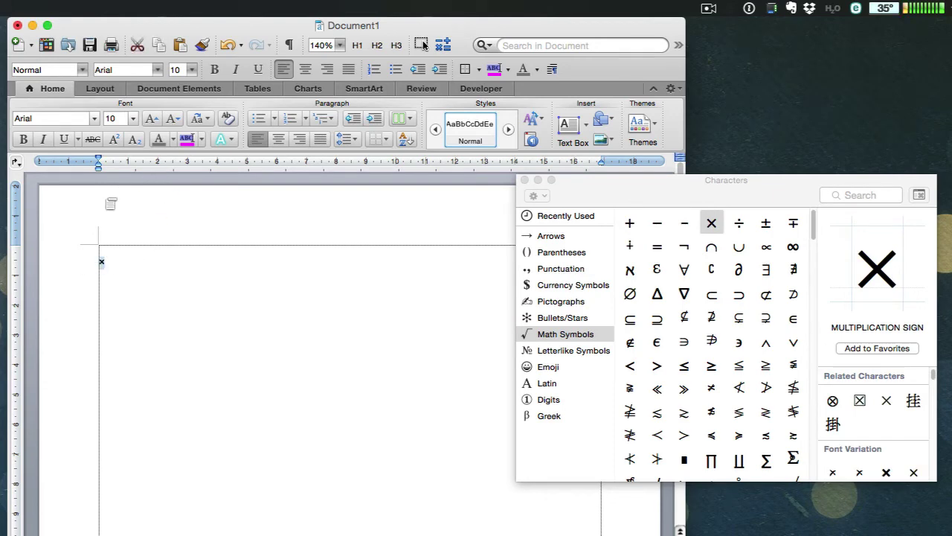
pyautogui.click(153, 120)
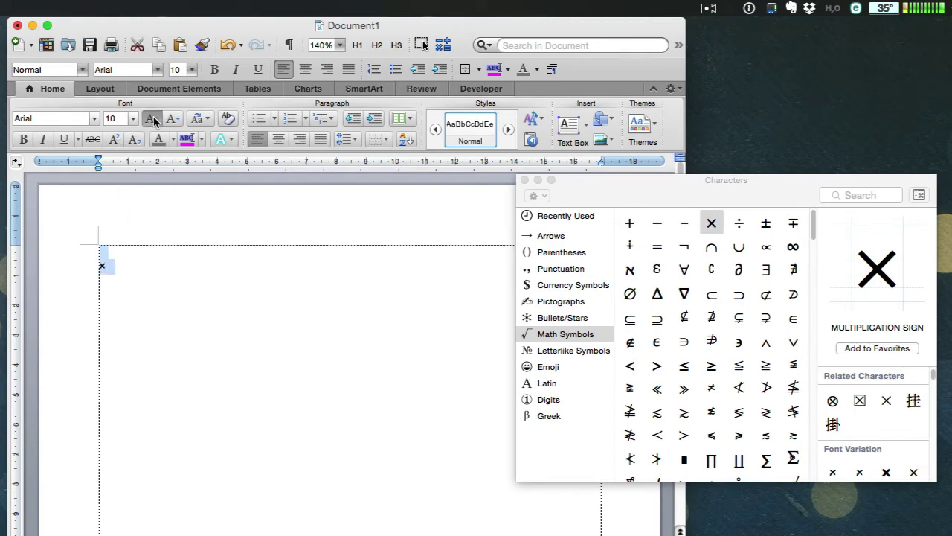
pyautogui.click(153, 120)
pyautogui.click(152, 120)
pyautogui.click(152, 120)
pyautogui.click(153, 120)
pyautogui.click(195, 315)
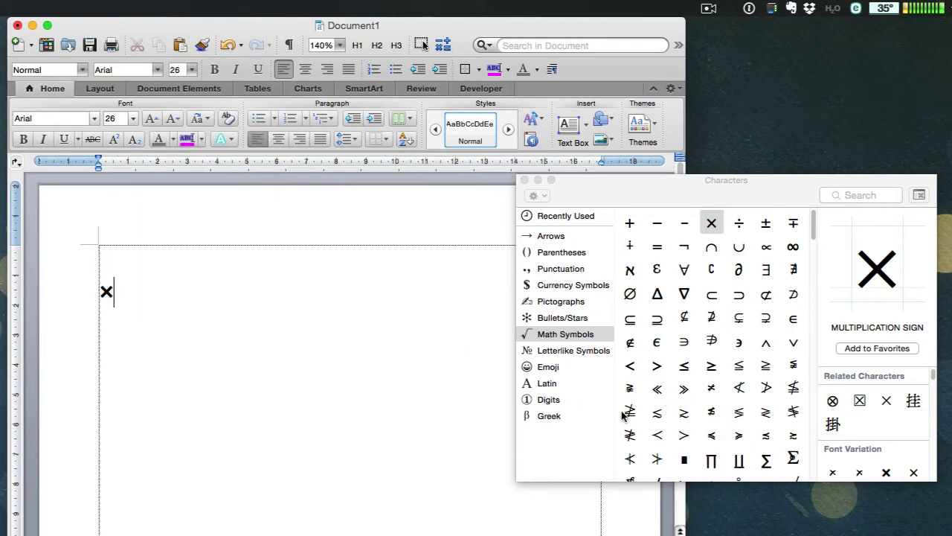
# - Insert the circled digit one from Digits after the multiplication sign and display the Greek characters
pyautogui.click(551, 402)
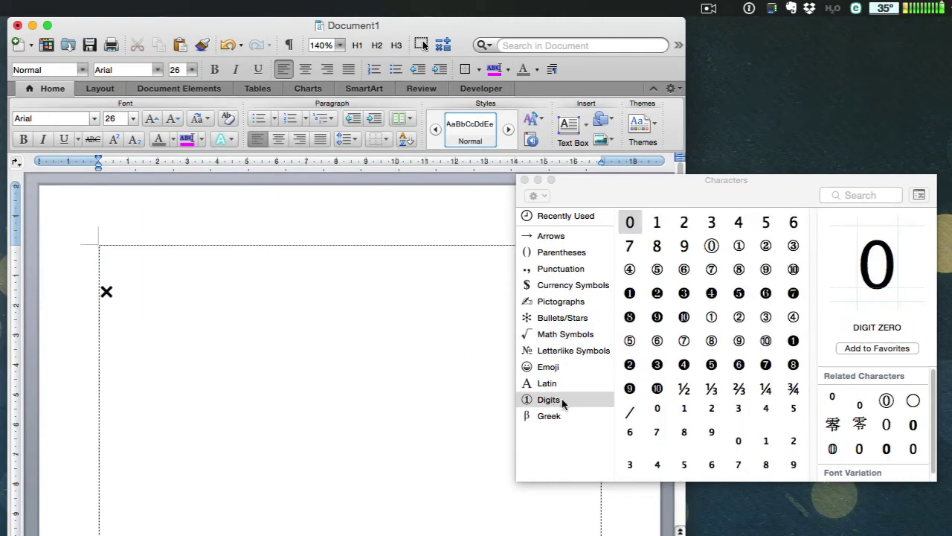
pyautogui.moveTo(740, 248); pyautogui.dragTo(198, 304)
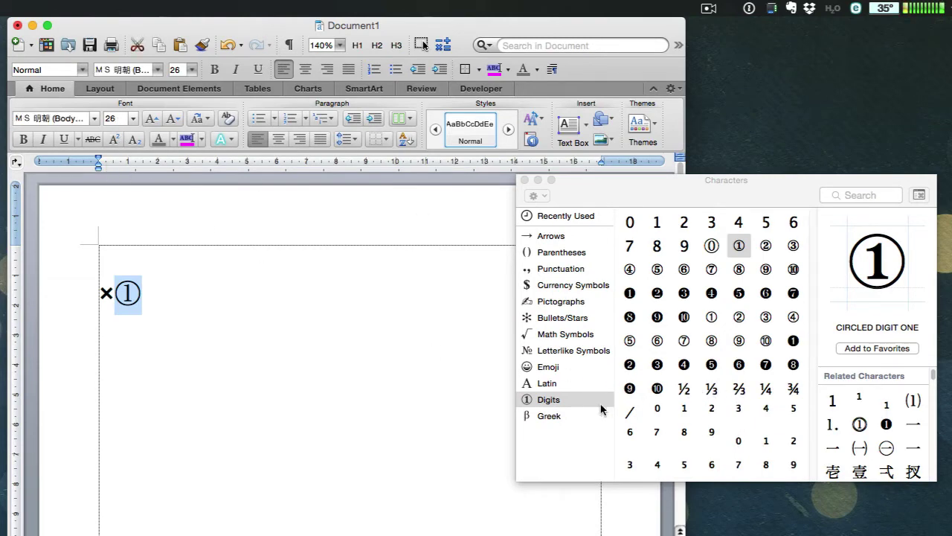
pyautogui.click(541, 417)
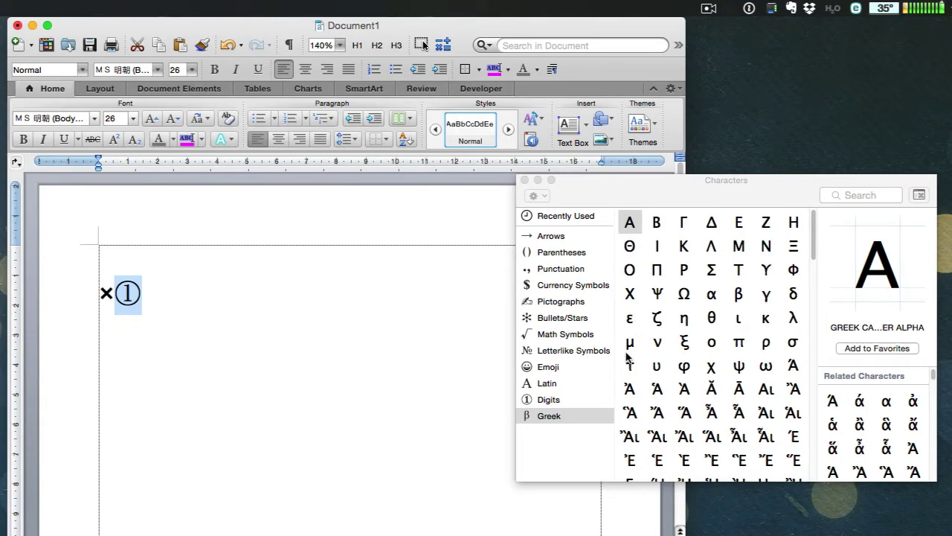
# - Replace the document's characters with a single multiplication sign from Math Symbols and close the Characters window
pyautogui.tripleClick(156, 281)
pyautogui.press('BackSpace')
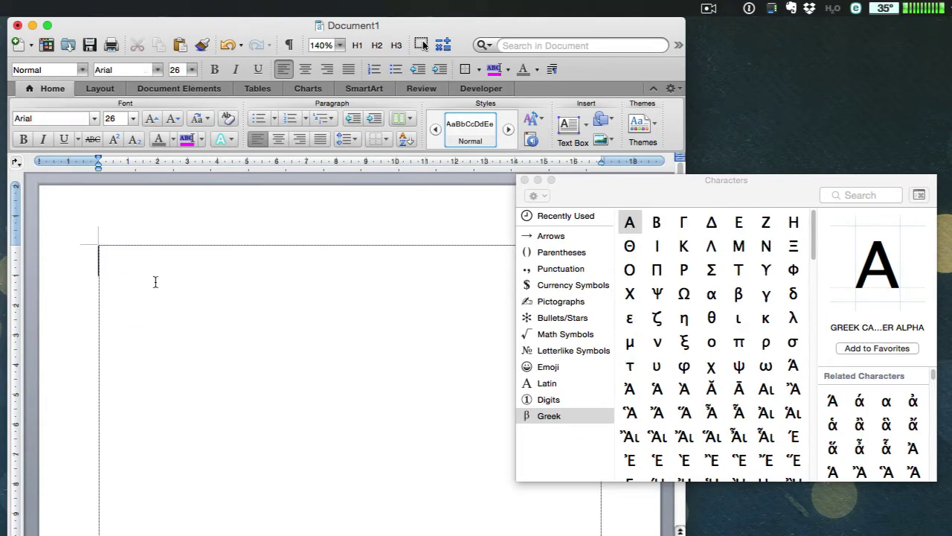
pyautogui.click(563, 334)
pyautogui.doubleClick(711, 223)
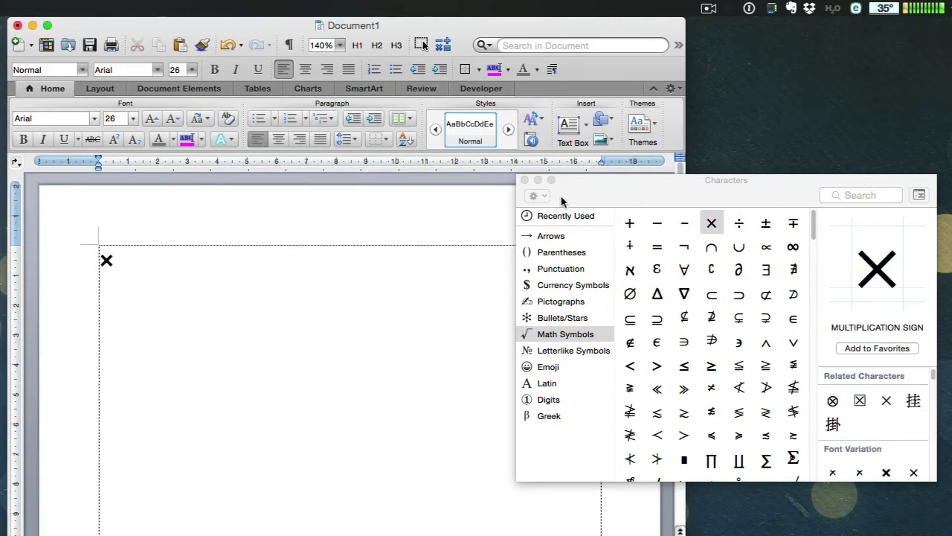
pyautogui.click(524, 180)
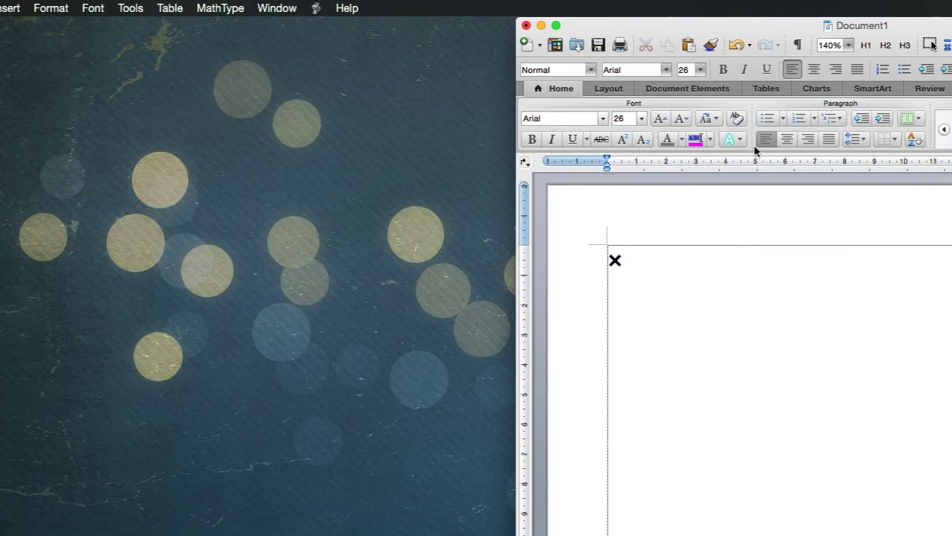
# - Open Word's AutoCorrect settings, enable Math AutoCorrect rules outside of math regions, and look through the replacement list
pyautogui.click(132, 8)
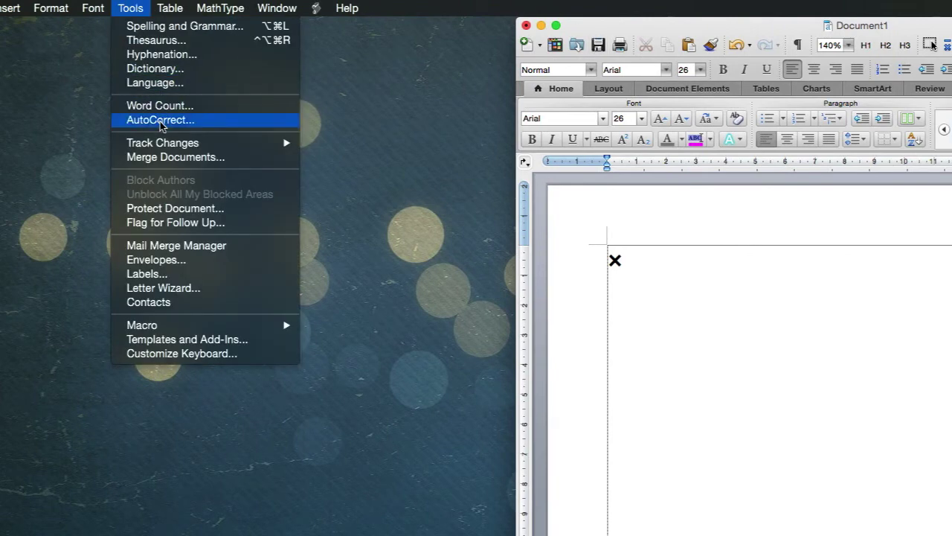
pyautogui.click(159, 120)
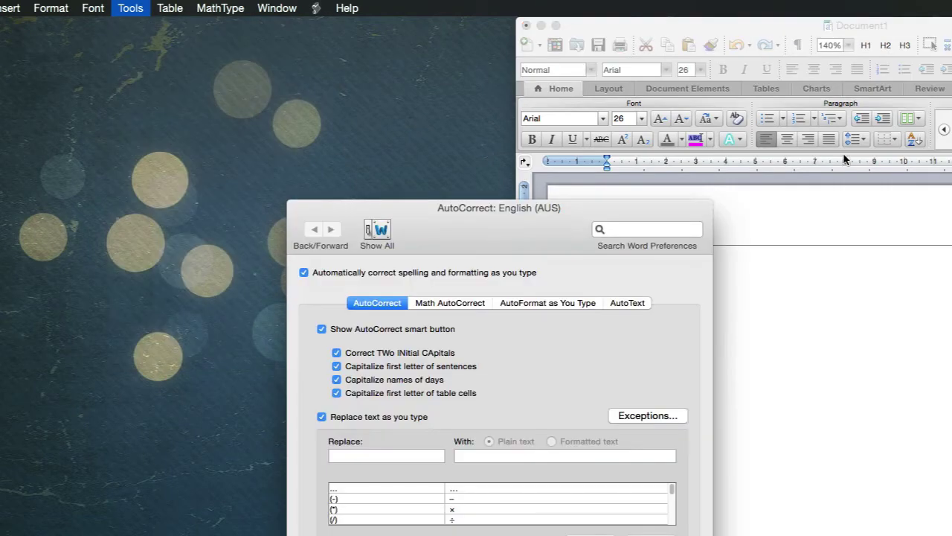
pyautogui.moveTo(661, 212); pyautogui.dragTo(951, 114)
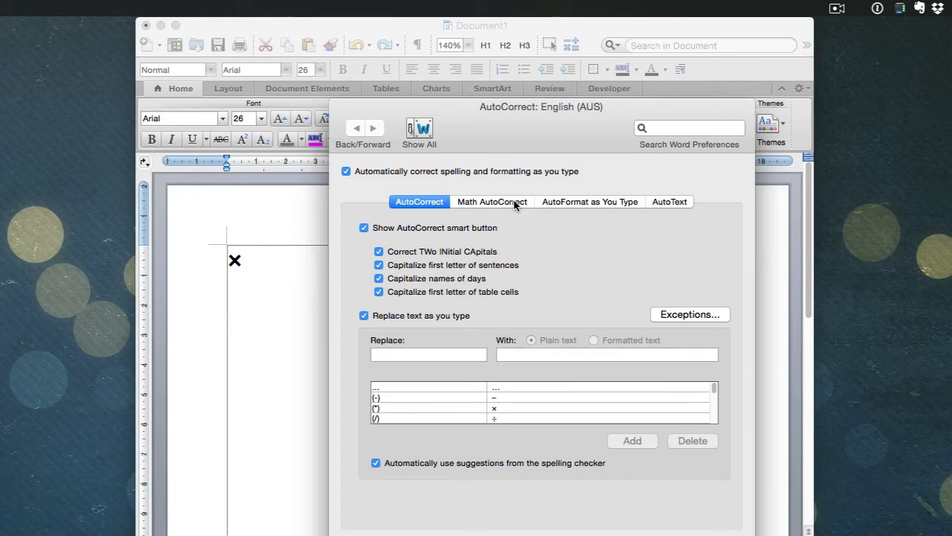
pyautogui.click(515, 205)
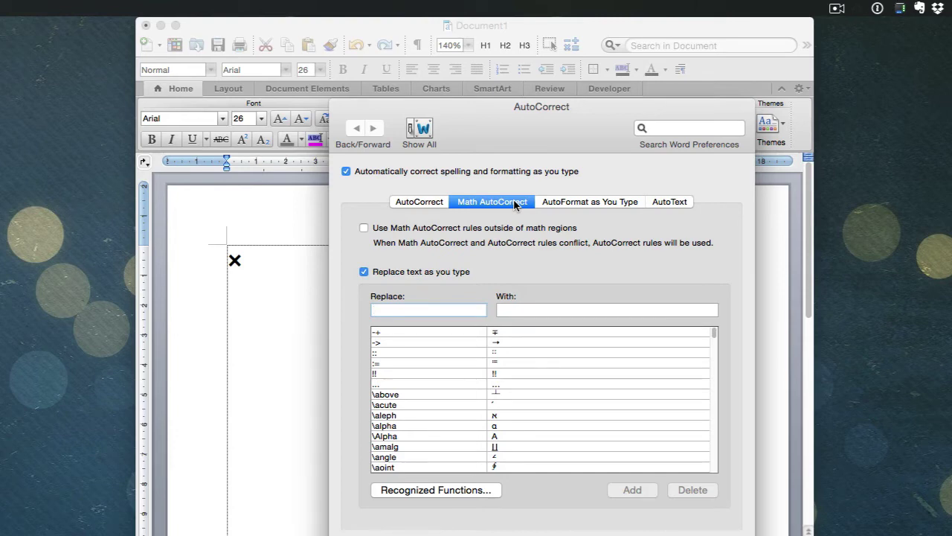
pyautogui.click(364, 229)
pyautogui.scroll(-20, 414, 433)
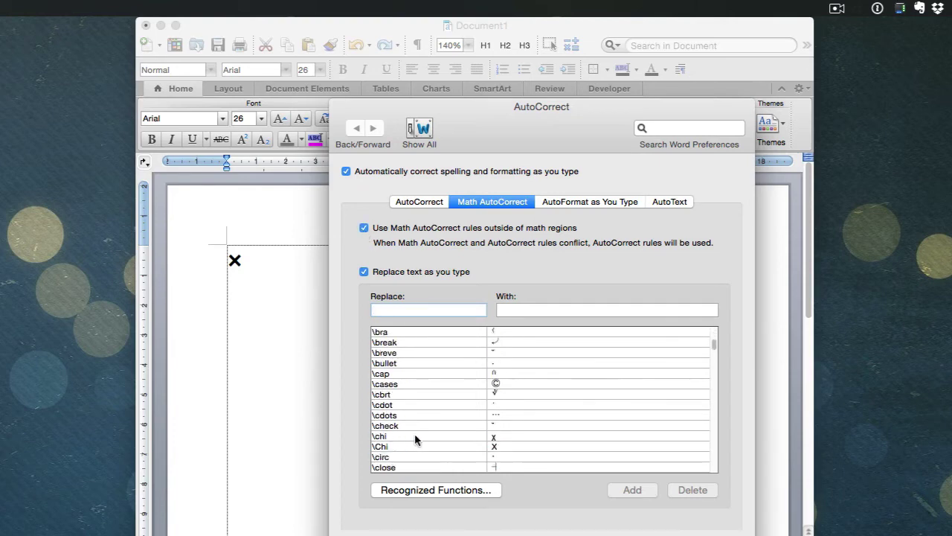
# - Look through the Math AutoCorrect list down to the \times entry and close the AutoCorrect settings
pyautogui.scroll(-15, 415, 435)
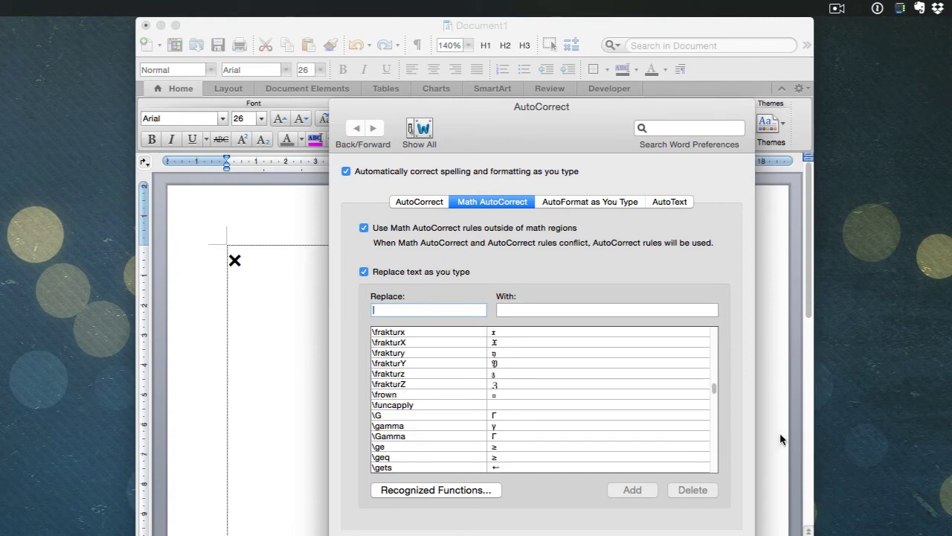
pyautogui.scroll(-20, 718, 393)
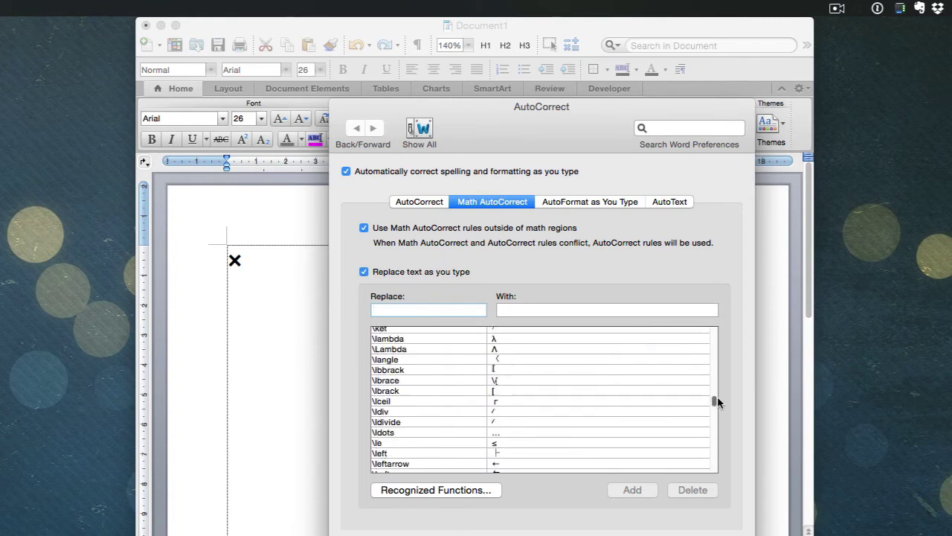
pyautogui.scroll(-5, 716, 450)
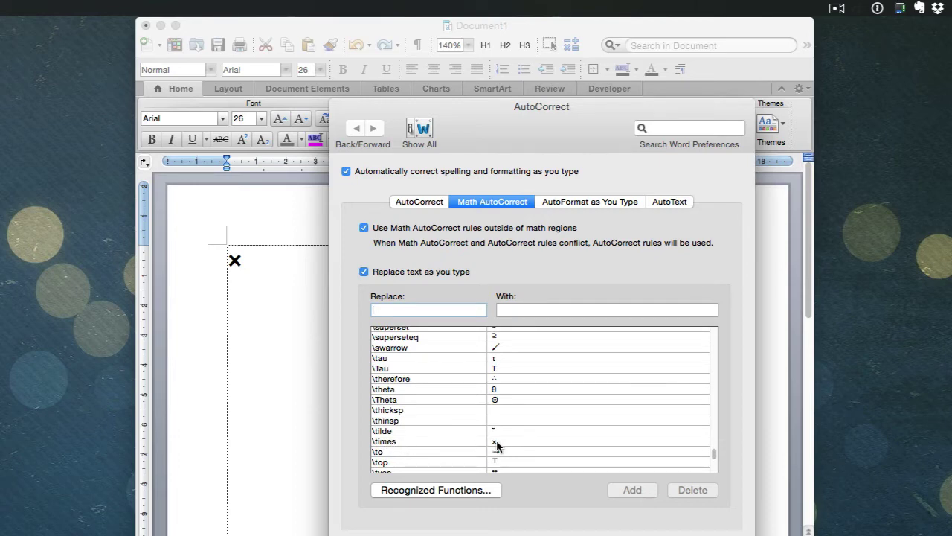
pyautogui.press('super+w')
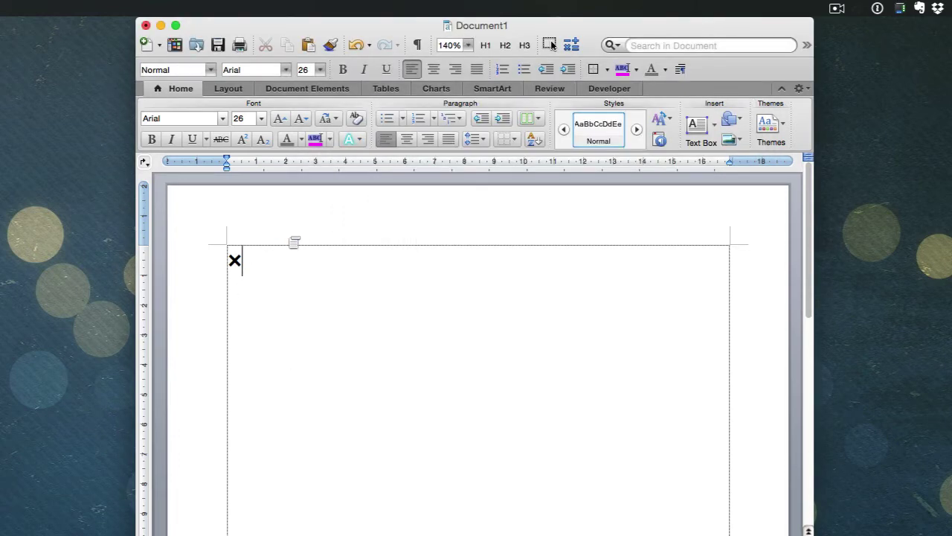
# - Try the Math AutoCorrect codes \times and \div on new lines in the document, ending with a multiplication sign
pyautogui.press('Return')
pyautogui.press('Return')
pyautogui.write('times')
pyautogui.write('div')
pyautogui.write('\\times')
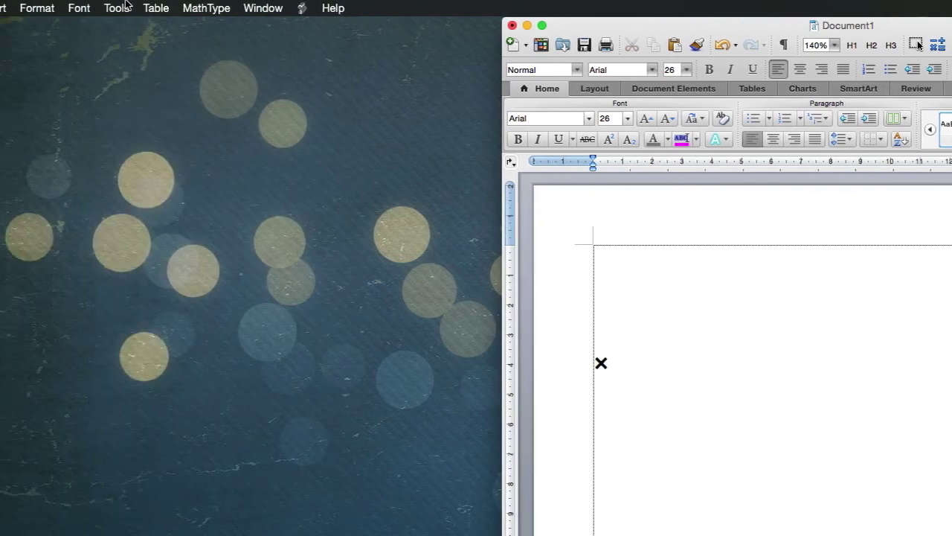
# - Add an AutoCorrect entry that replaces (*) with ×, look through the entries after it, and close the settings
pyautogui.click(116, 7)
pyautogui.click(180, 119)
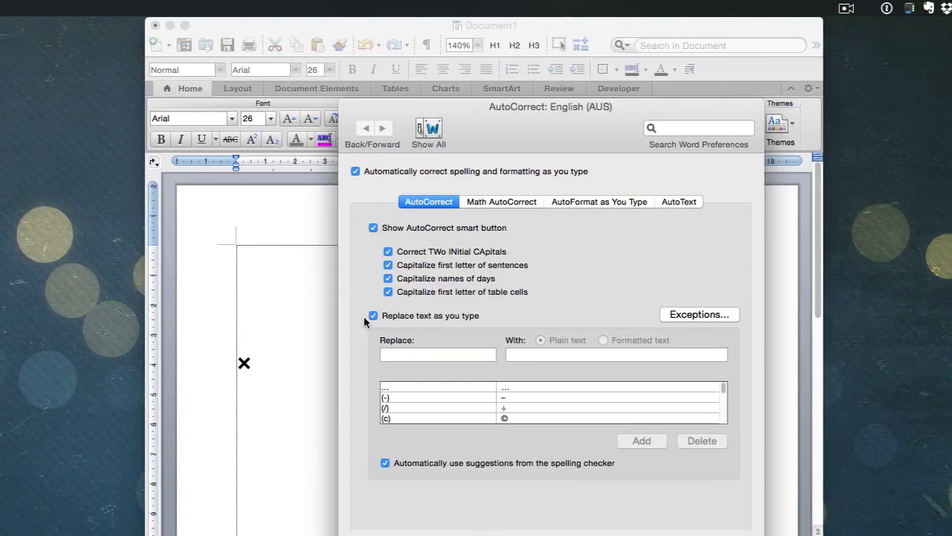
pyautogui.click(390, 353)
pyautogui.write('(*)')
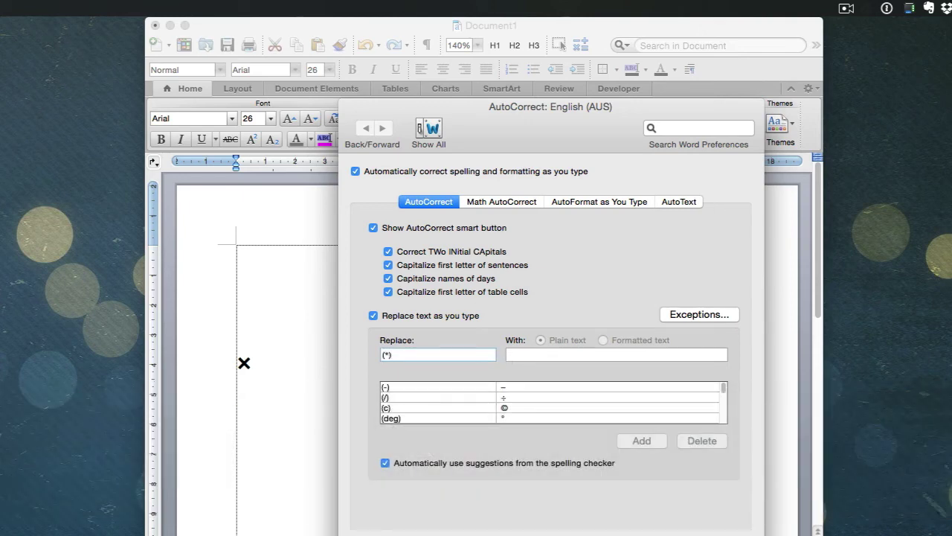
pyautogui.press('Tab')
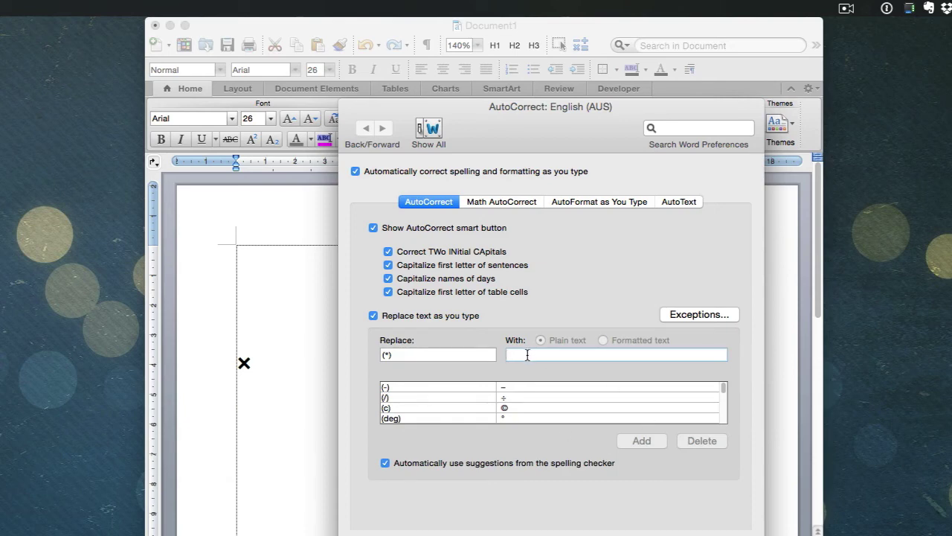
pyautogui.write('×')
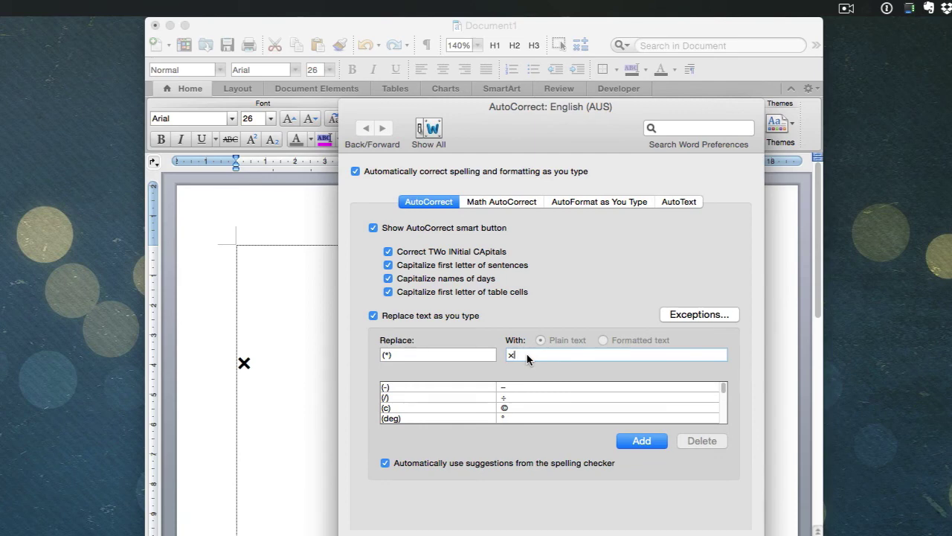
pyautogui.click(640, 441)
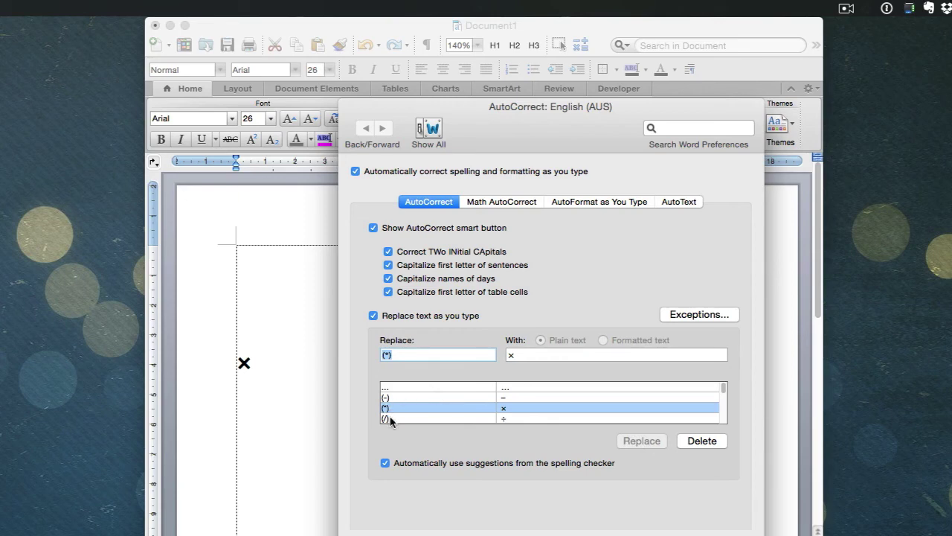
pyautogui.scroll(-1, 390, 419)
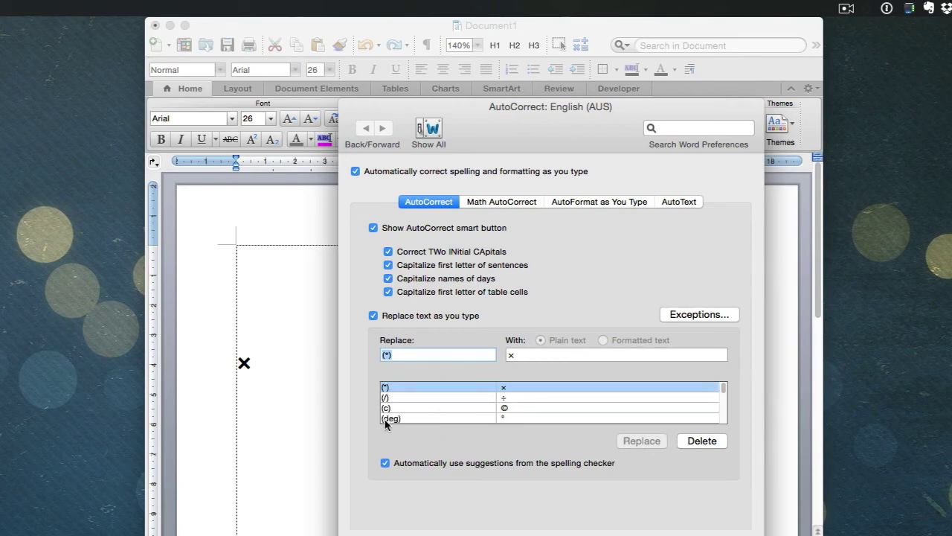
pyautogui.scroll(-1, 502, 419)
pyautogui.scroll(-4, 503, 419)
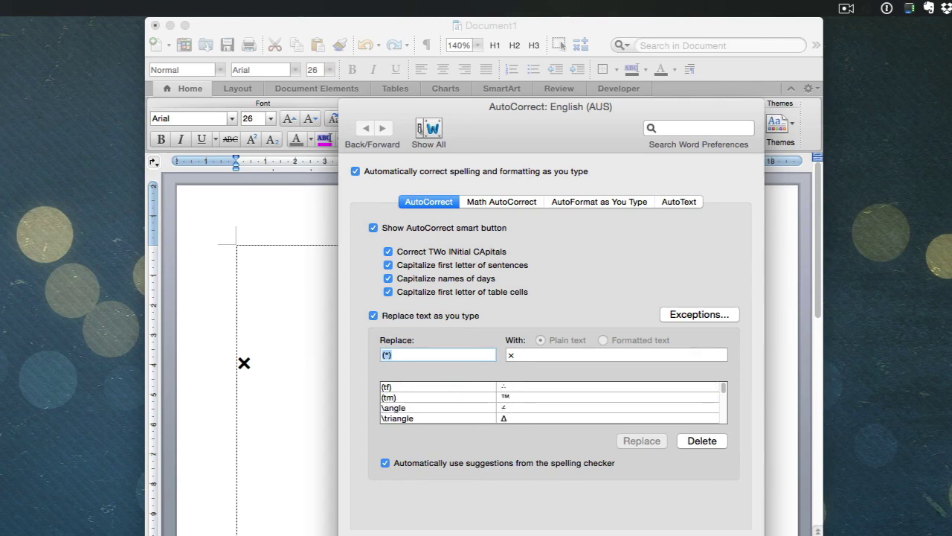
pyautogui.press('super+w')
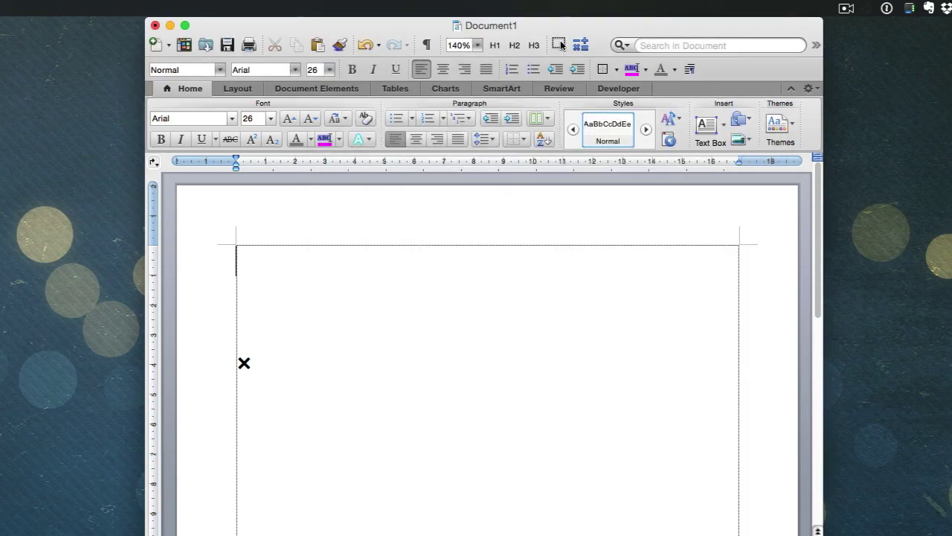
# - Enter a multiplication sign with (*) on the document's first line and the equation 5 × 3 = 15 below it
pyautogui.write('(*)')
pyautogui.press('Return')
pyautogui.write('5')
pyautogui.write(' (*)')
pyautogui.write('3 =] 15')
pyautogui.press('Left')
pyautogui.press('Left')
pyautogui.press('Left')
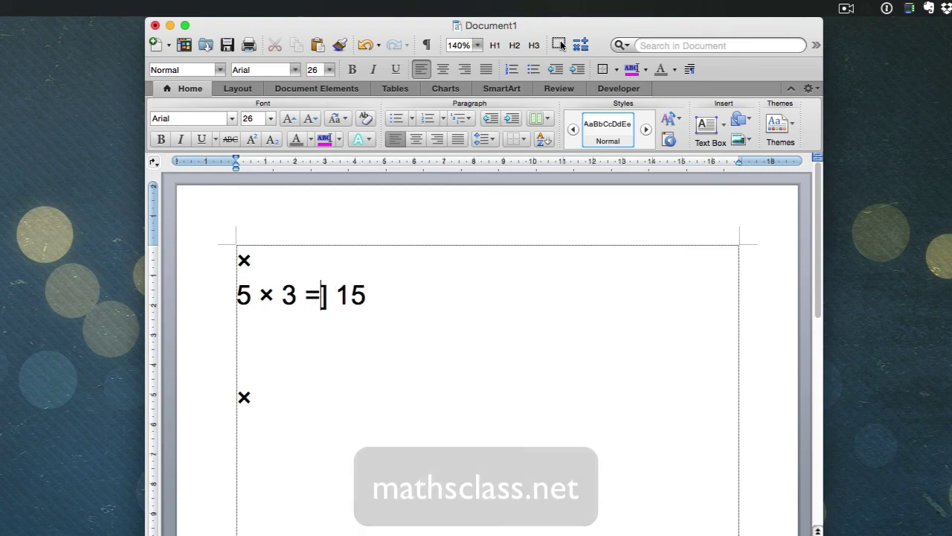
pyautogui.press('BackSpace')
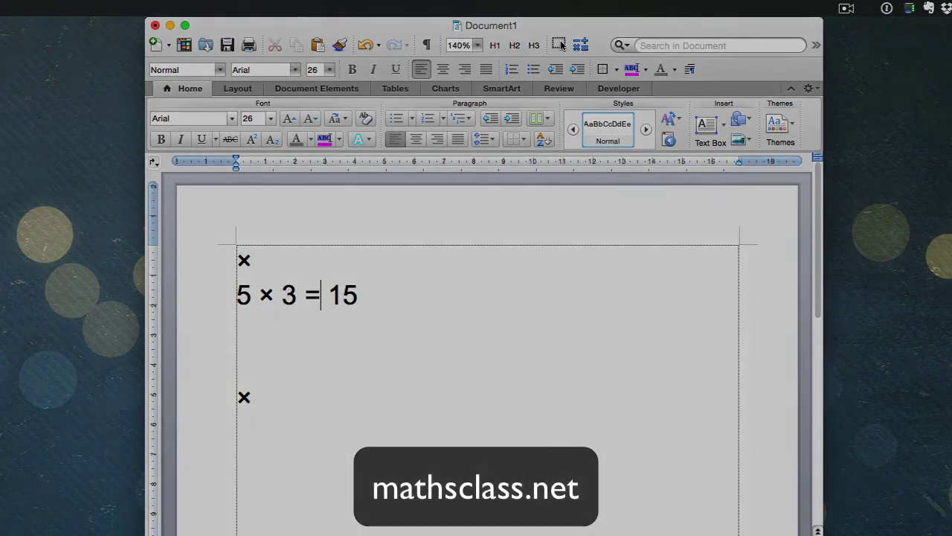